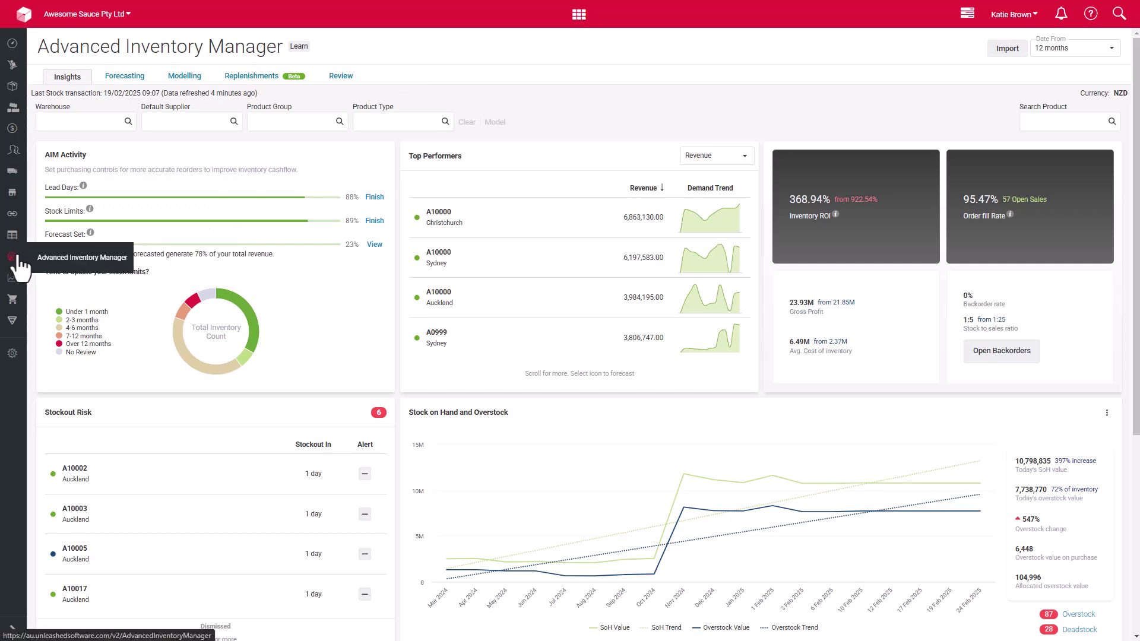
Open the transaction review list and view the transactions that need review, followed by the expired ones.
left_click(342, 78)
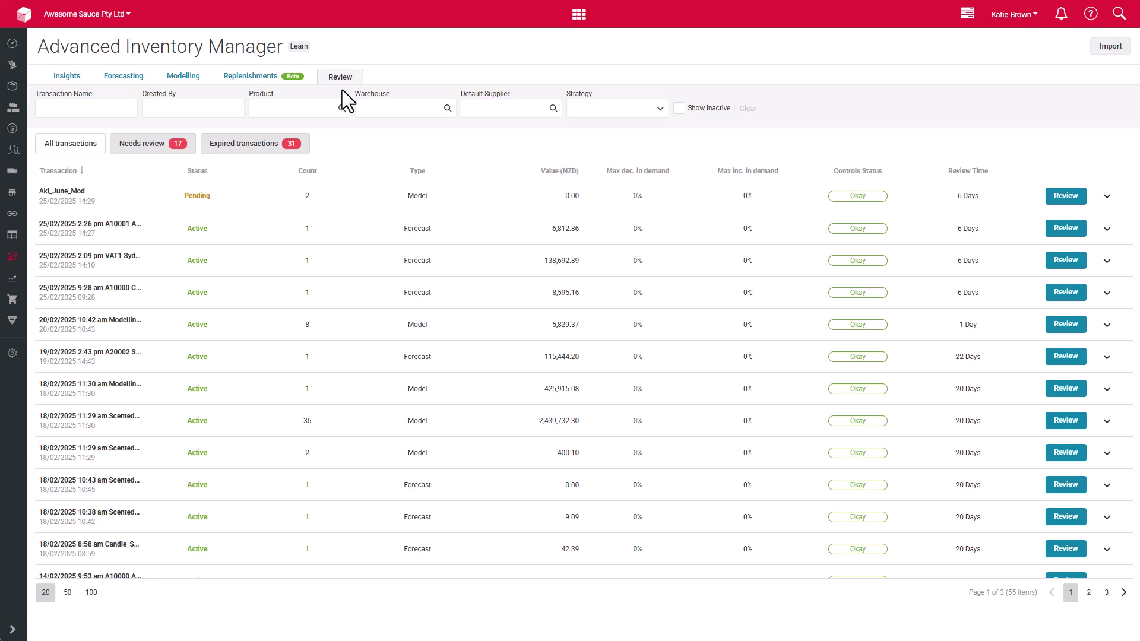
left_click(178, 148)
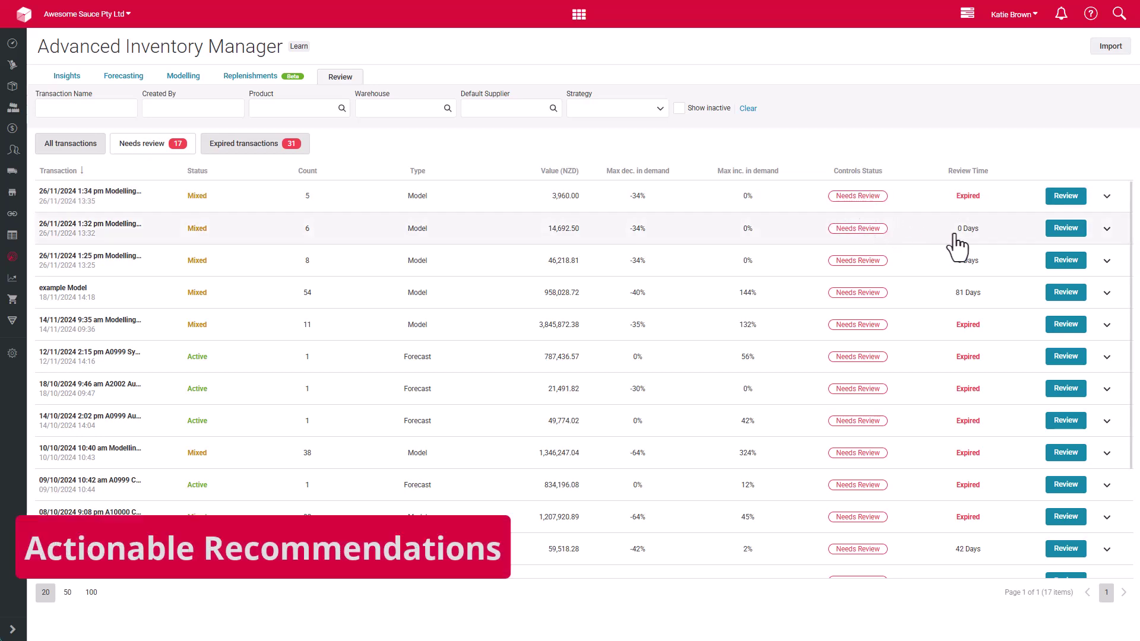
left_click(245, 149)
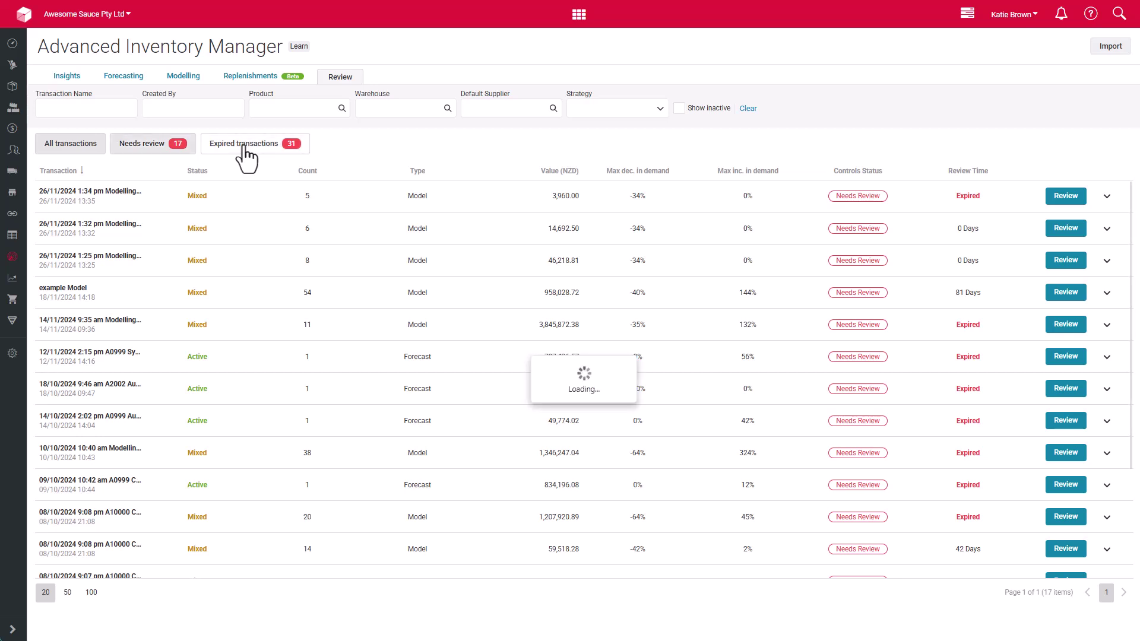
List the transactions needing review and inspect the details and products of the 26/11/2024 1:25 pm modelling transaction.
left_click(167, 156)
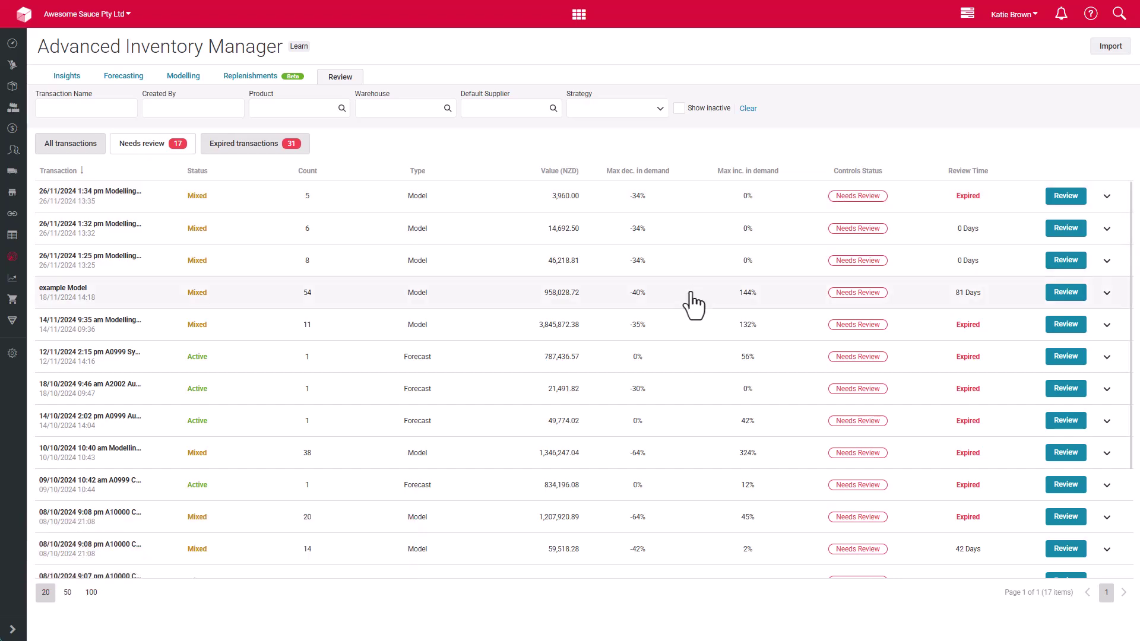
left_click(1107, 263)
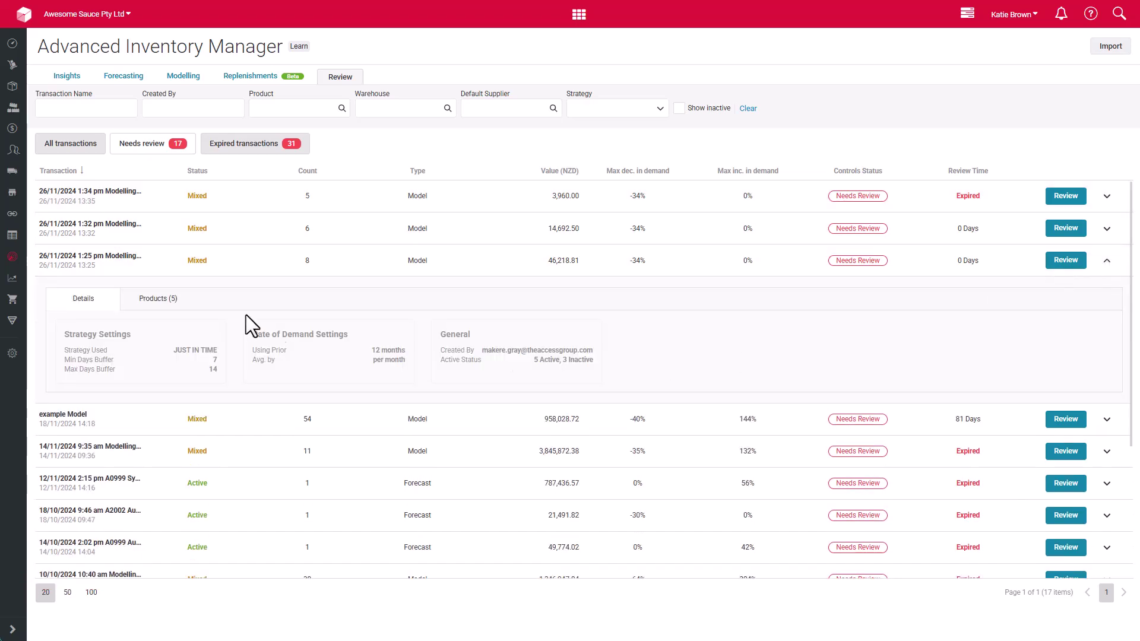
left_click(164, 300)
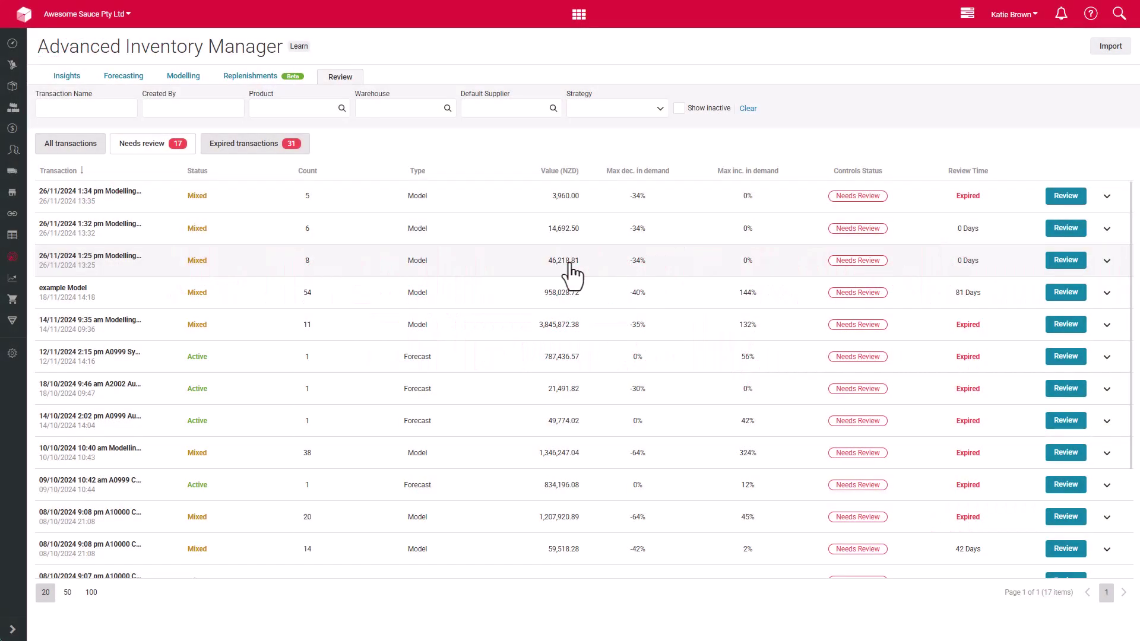
Review the 26/11/2024 1:34 pm modelling transaction and submit it with a review time of 1 week.
left_click(1062, 197)
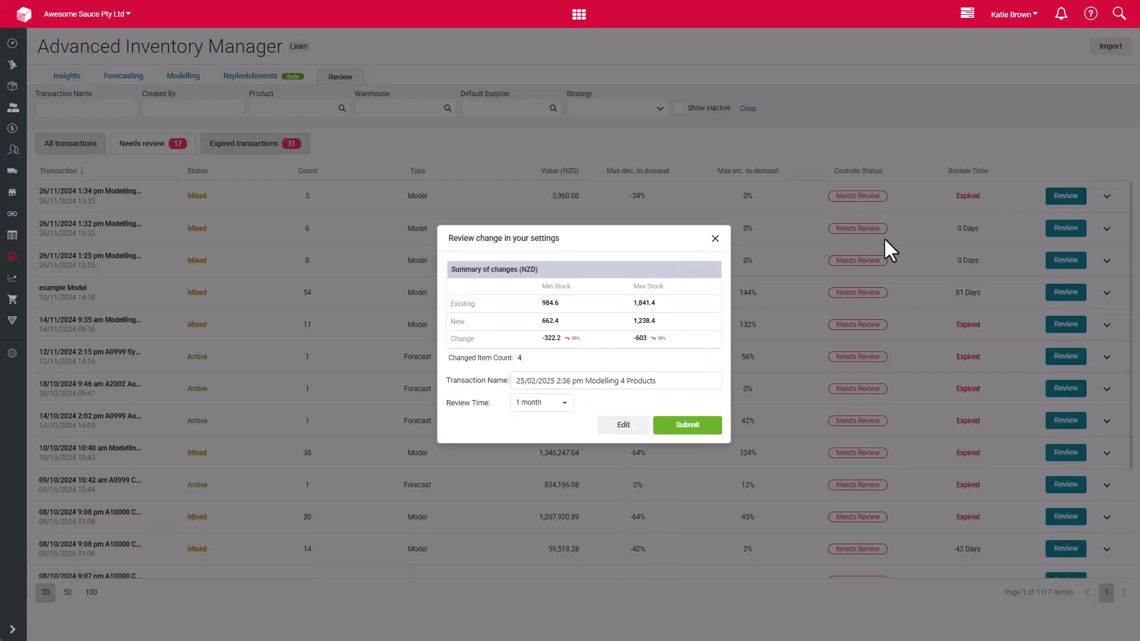
left_click(561, 404)
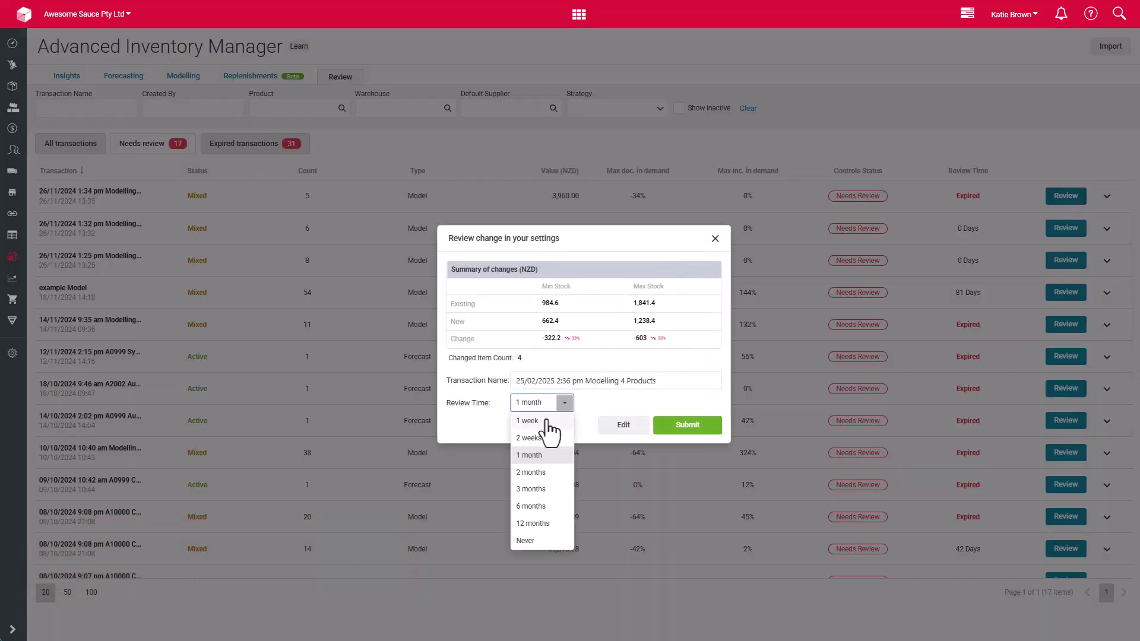
left_click(545, 421)
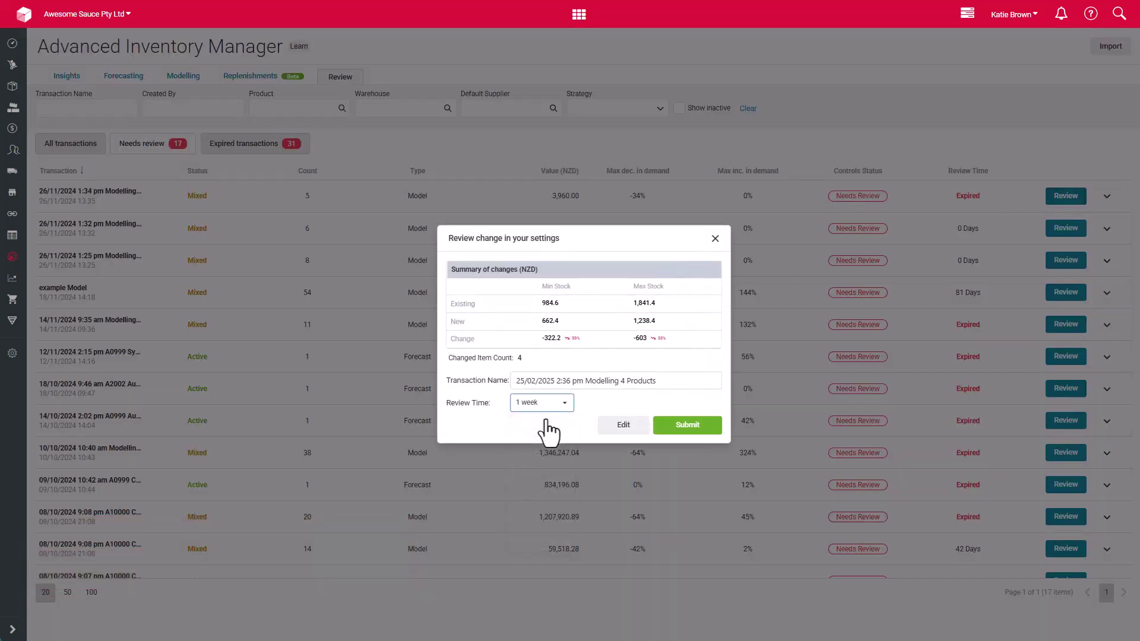
left_click(690, 427)
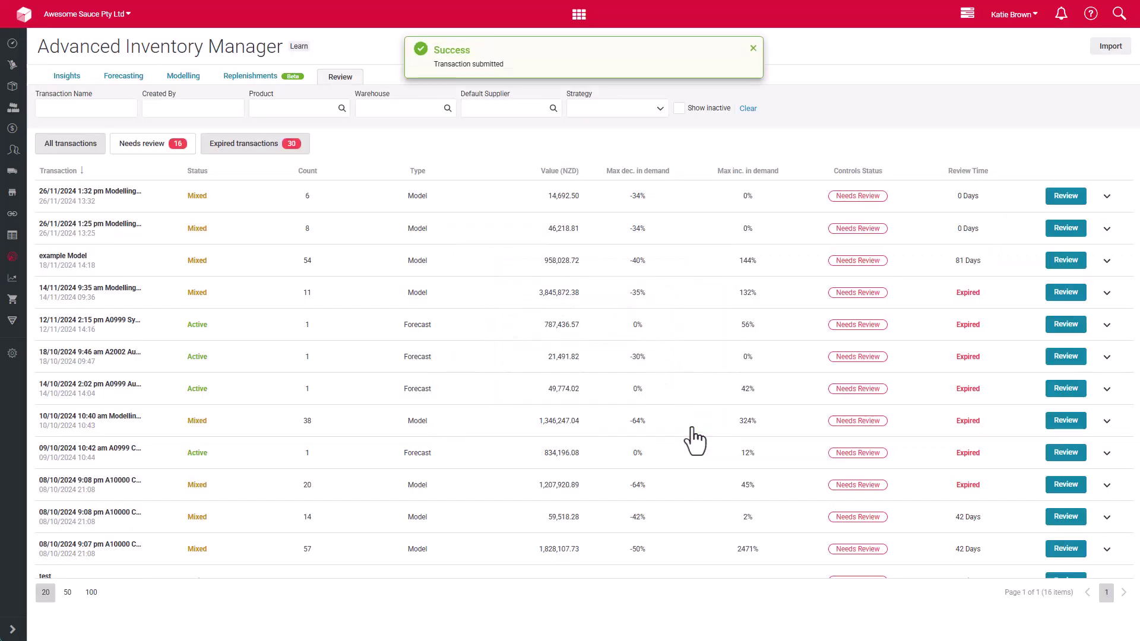
Open the 12/11/2024 A0999 Sydney forecast for review and fill its forecast using the seasonal trend.
left_click(1061, 325)
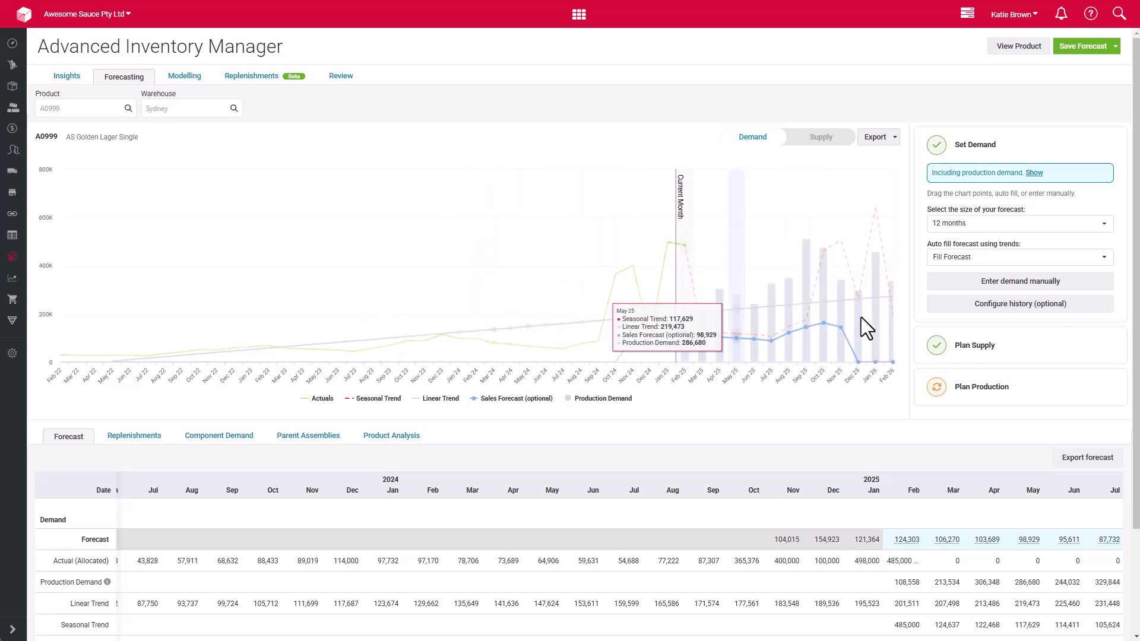
left_click(978, 260)
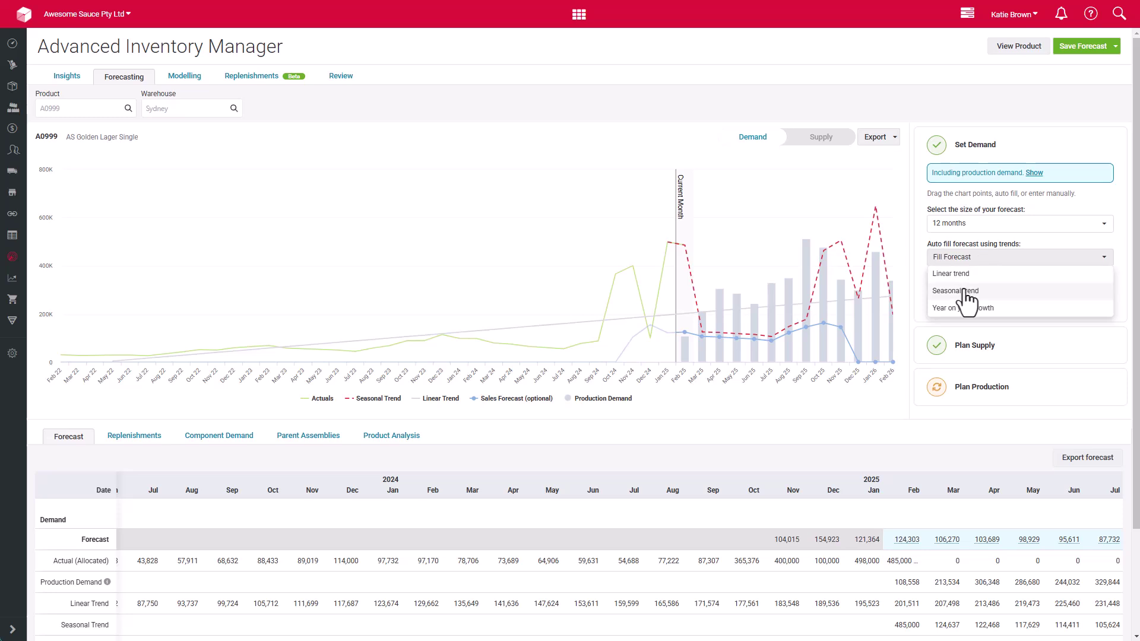
left_click(966, 292)
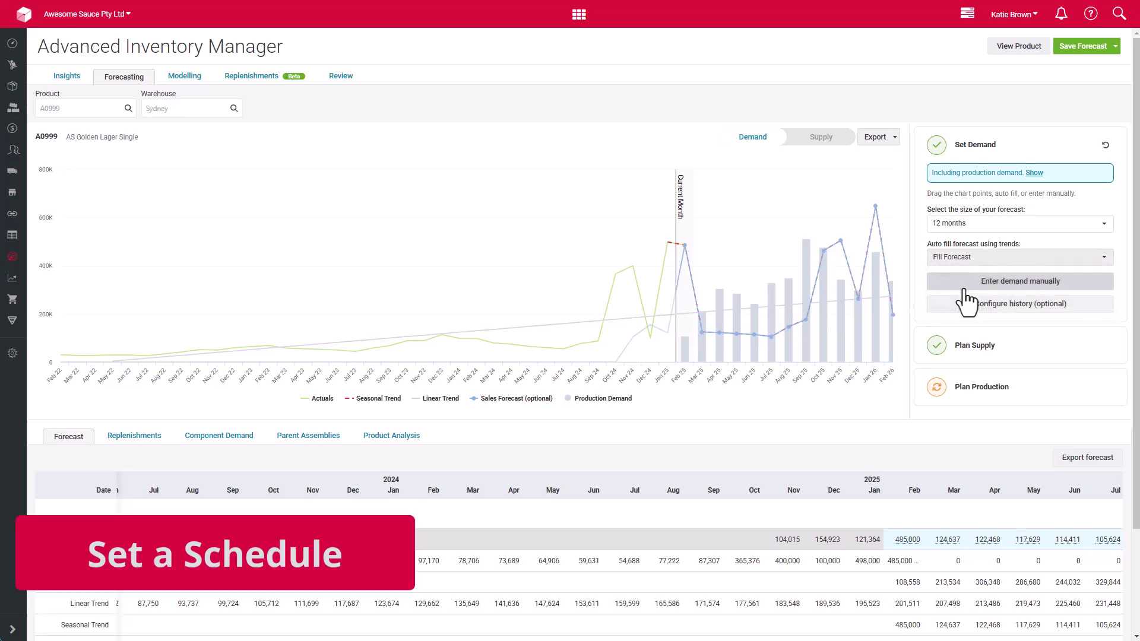
Save the A0999 Sydney forecast and submit it with a review time of 1 week.
left_click(1081, 53)
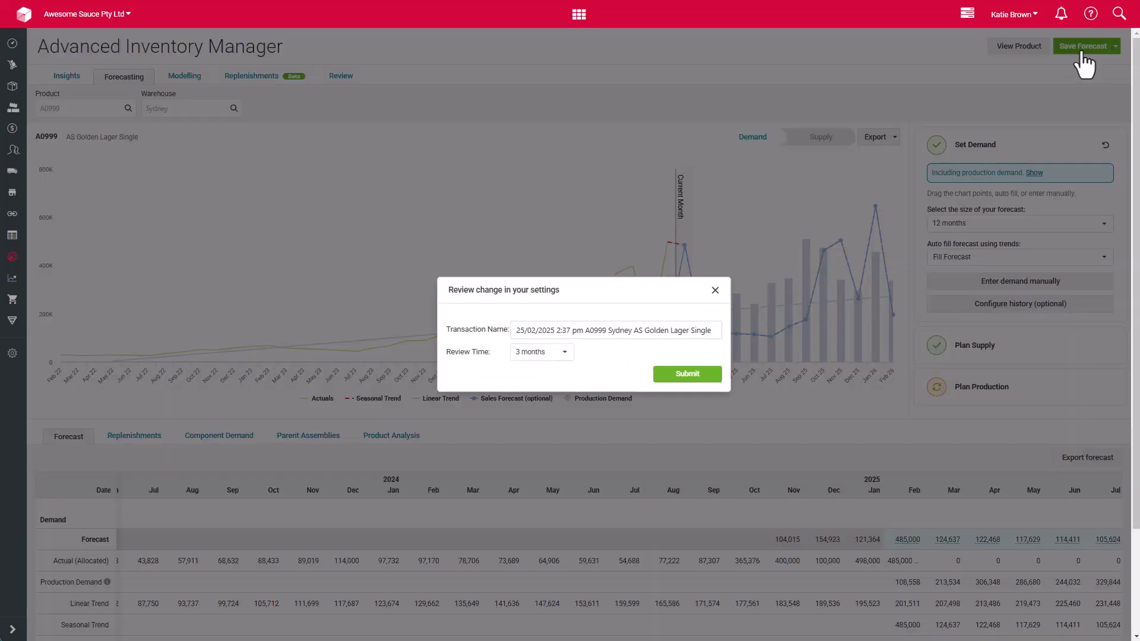
left_click(563, 352)
left_click(554, 371)
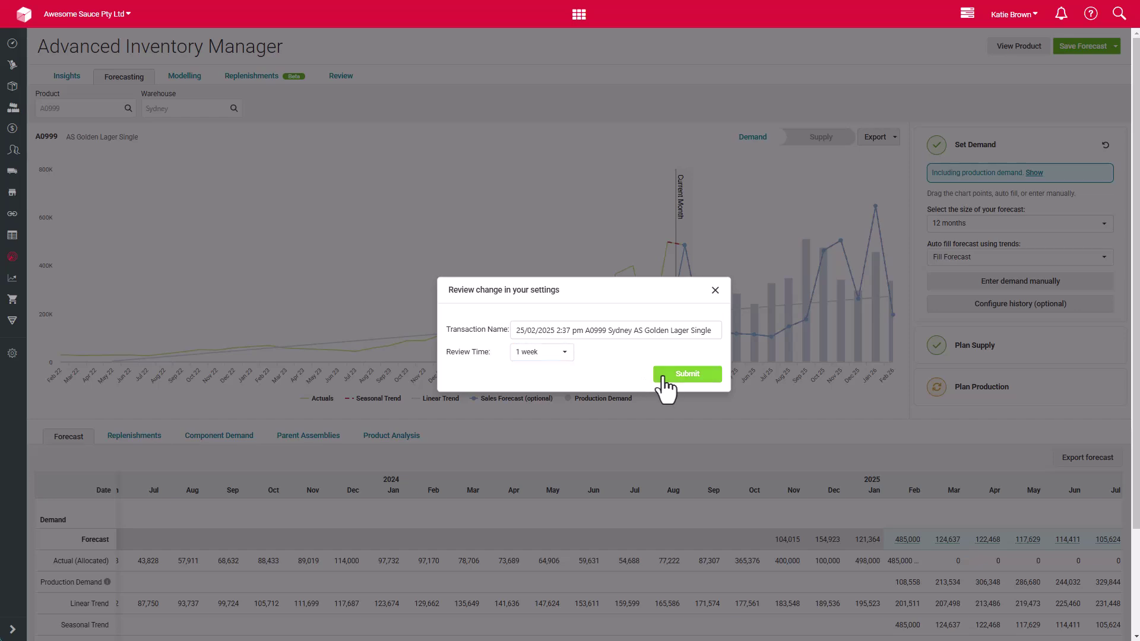
left_click(664, 376)
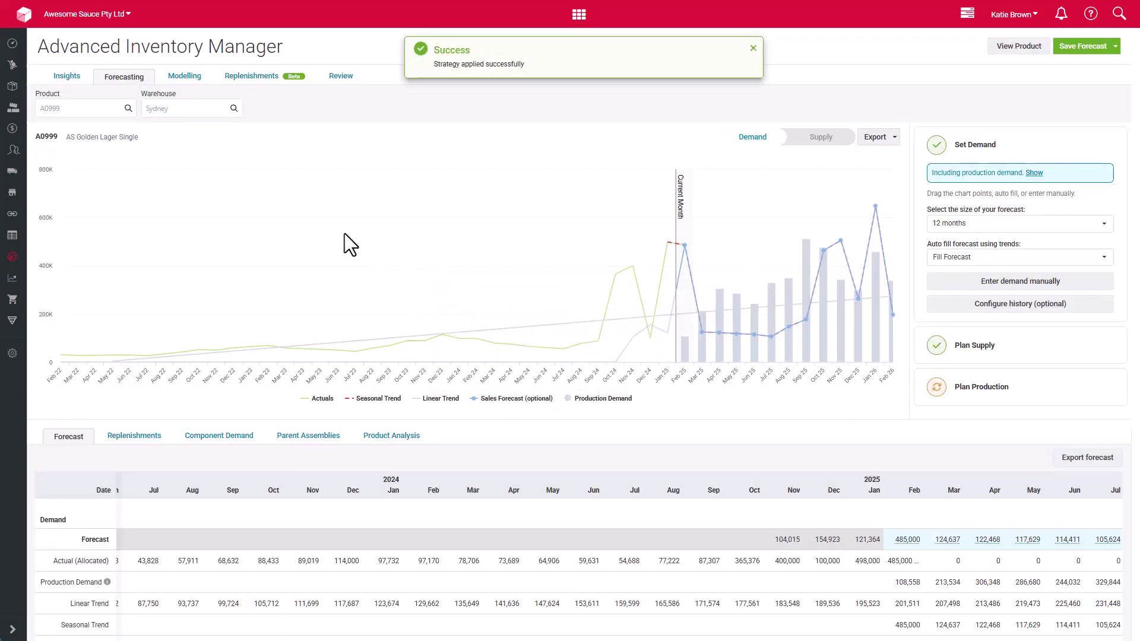
Return to the transaction review list and look through the product, warehouse, default supplier and strategy filter choices.
left_click(338, 76)
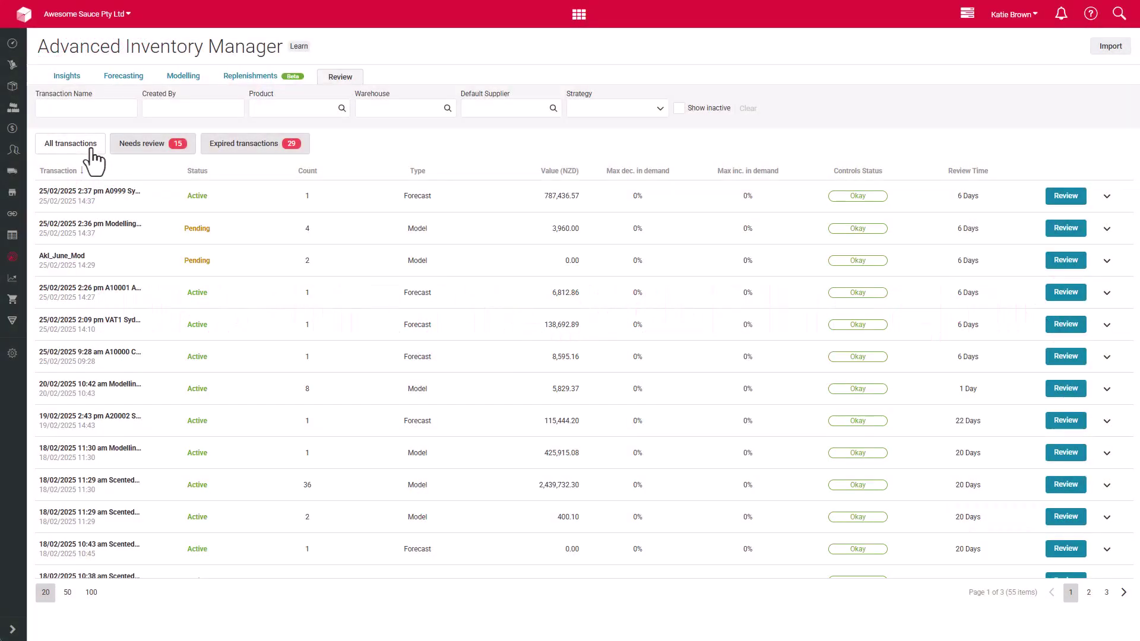
left_click(284, 109)
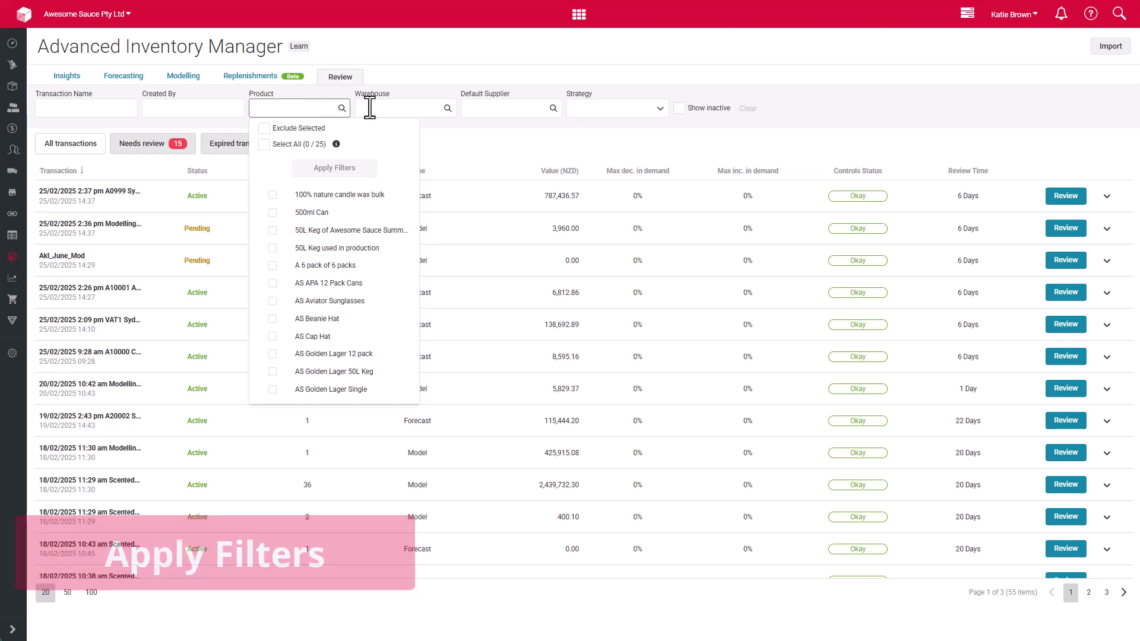
left_click(408, 109)
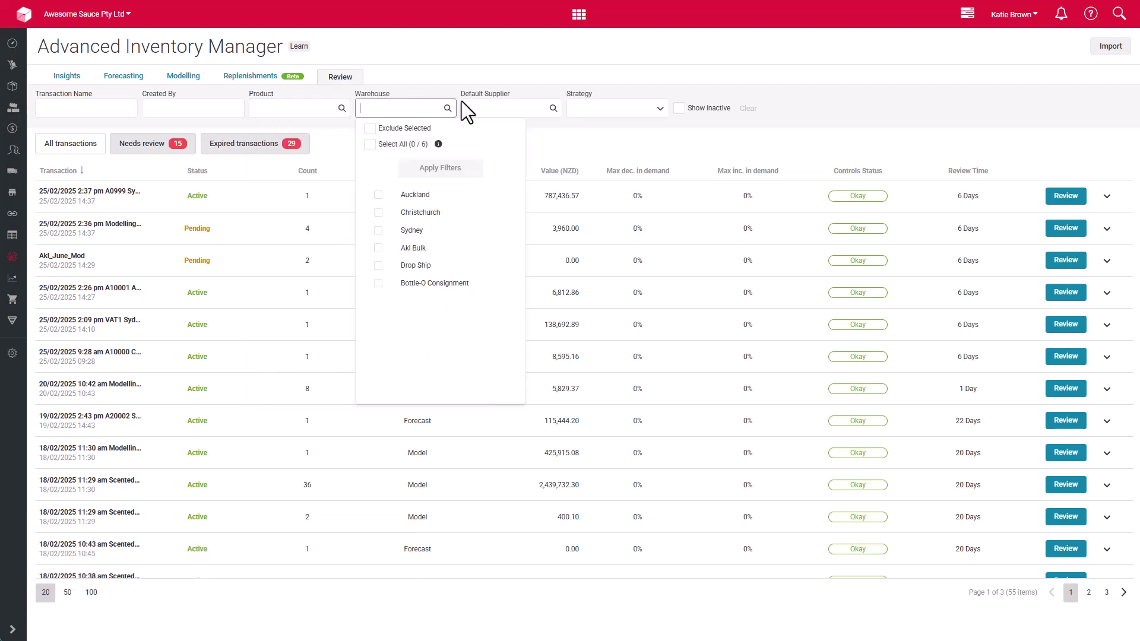
left_click(527, 108)
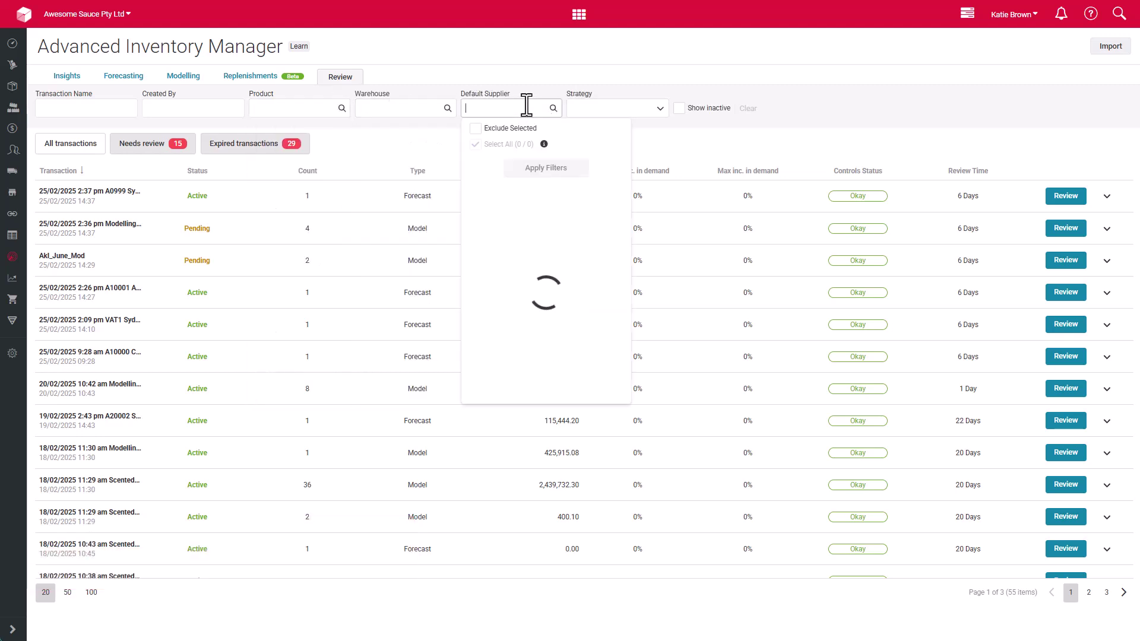
left_click(638, 111)
left_click(685, 129)
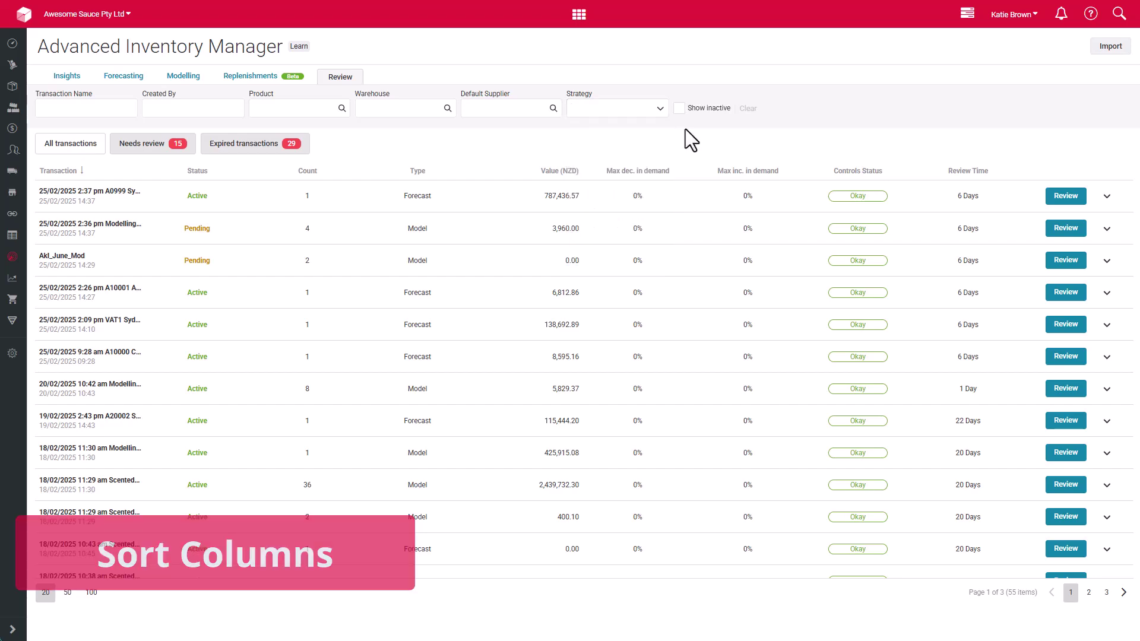
Expand the 36-item model transaction of 18/02/2025 11:29 am and sort its products by stock on hand value.
left_click(1106, 485)
scroll(985, 496, "down", 3)
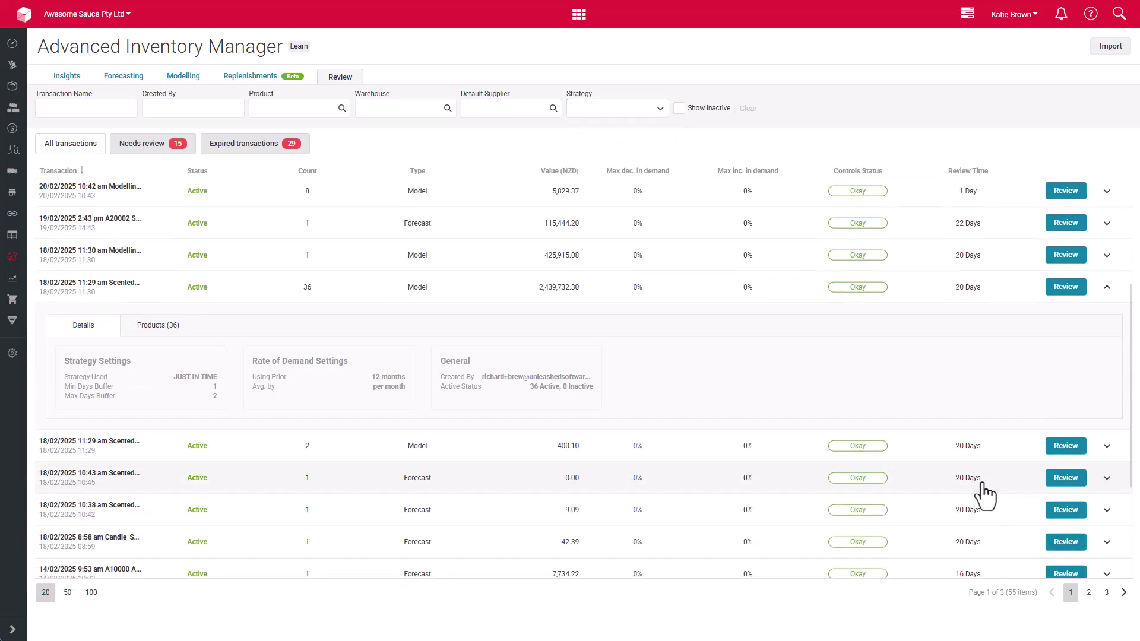
left_click(157, 325)
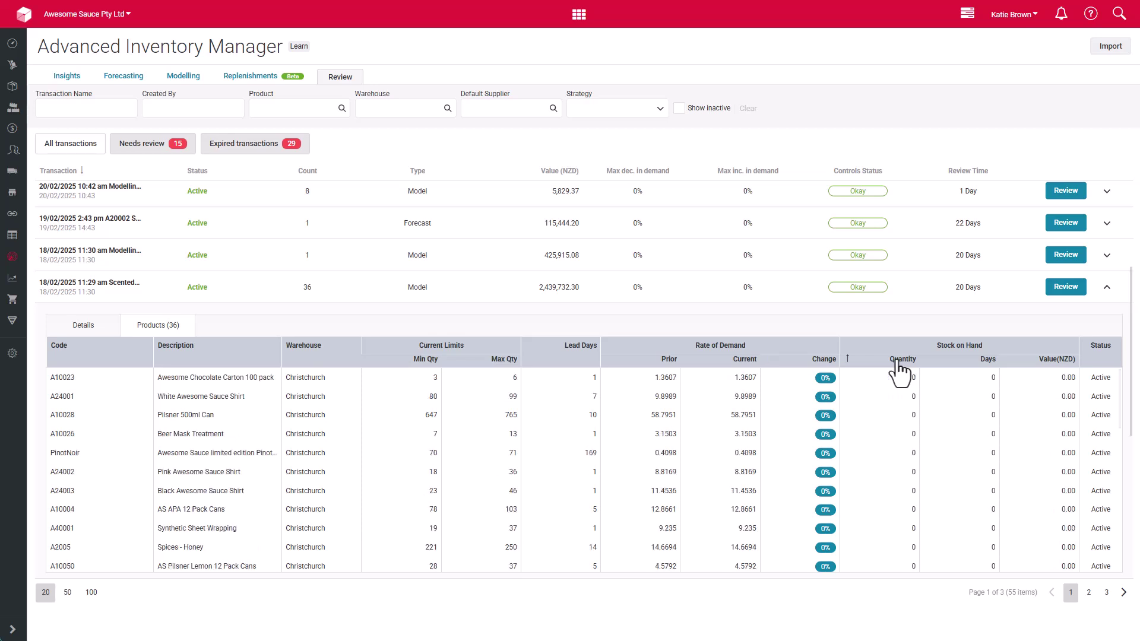
left_click(1047, 361)
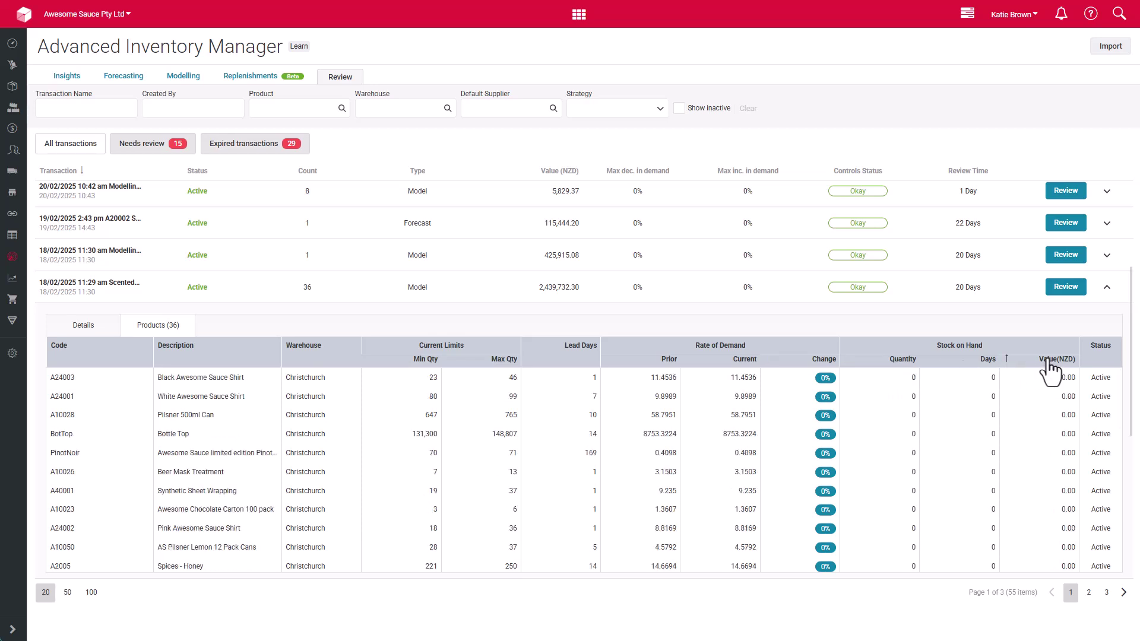
left_click(1049, 361)
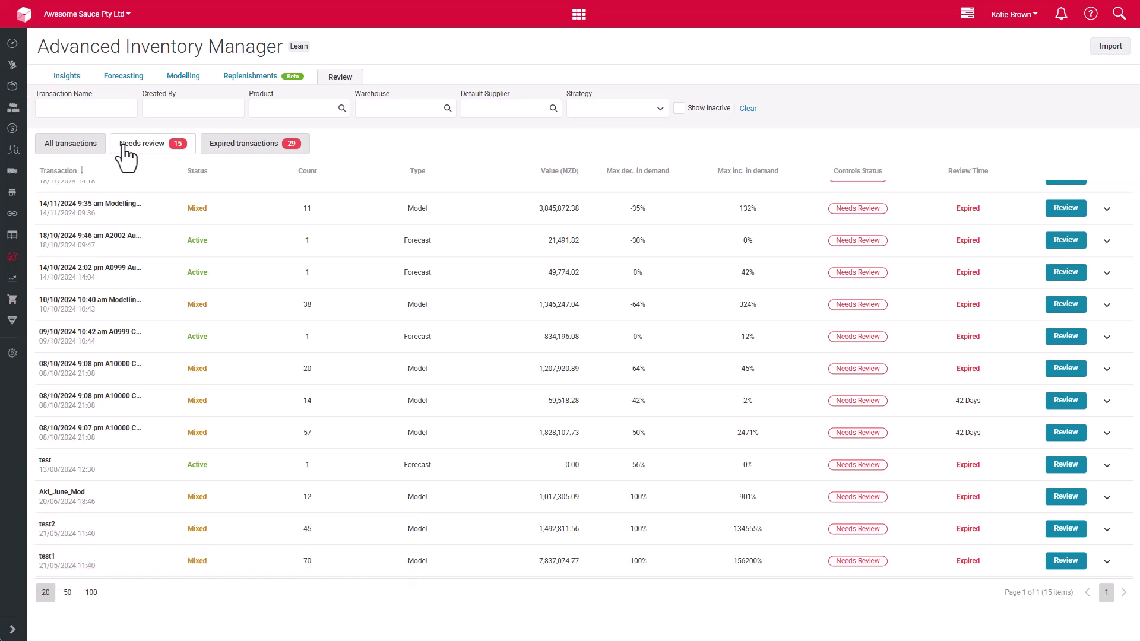
From the Insights dashboard's review list, submit the expired test1 transaction with a review time of 3 months.
left_click(73, 79)
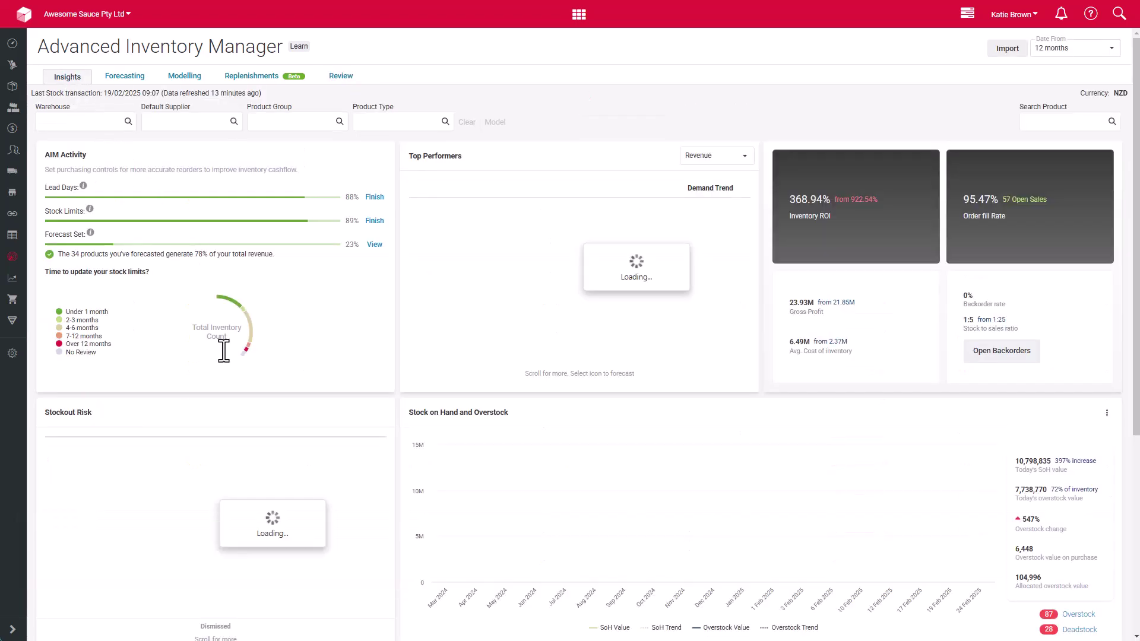
scroll(315, 393, "down", 5)
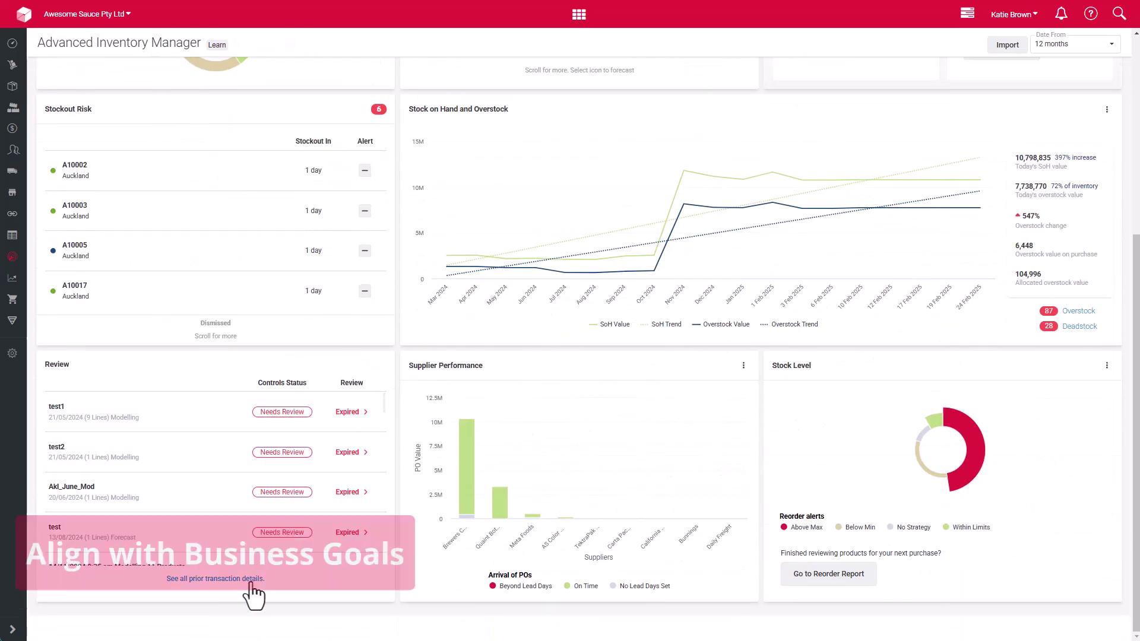
left_click(343, 420)
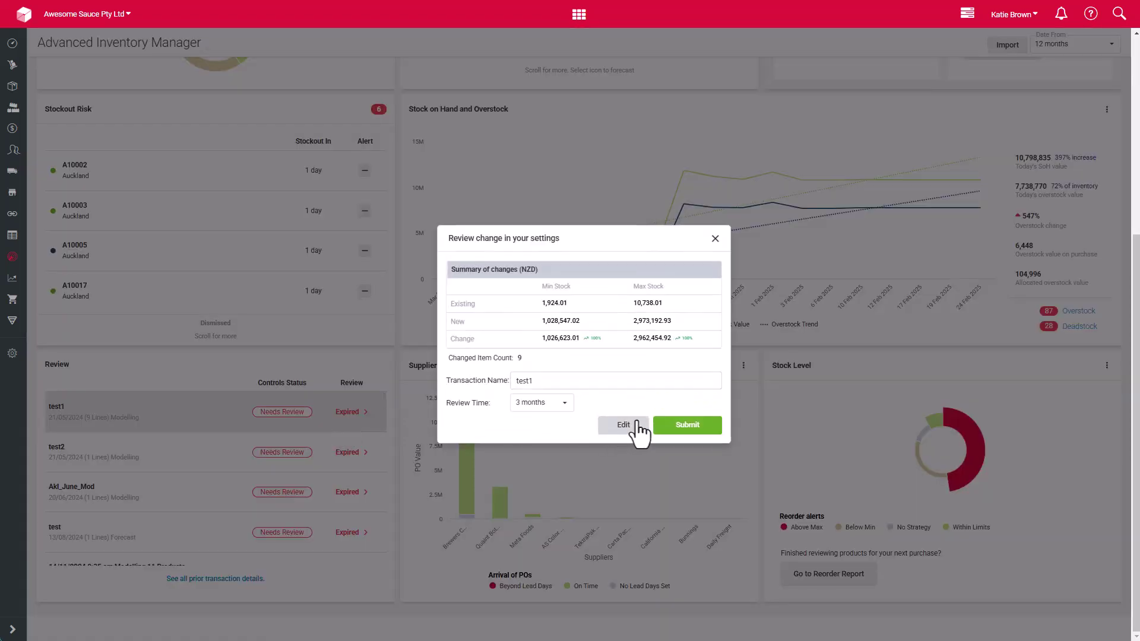
left_click(683, 425)
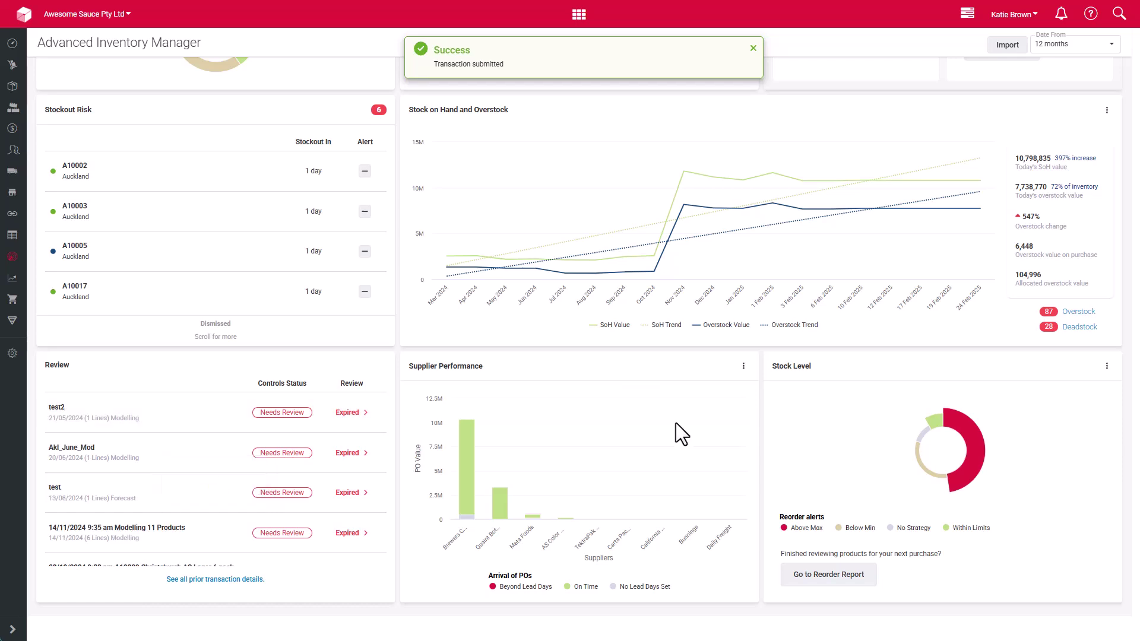
Go back from the dashboard to the list of transactions that need review.
scroll(460, 358, "up", 5)
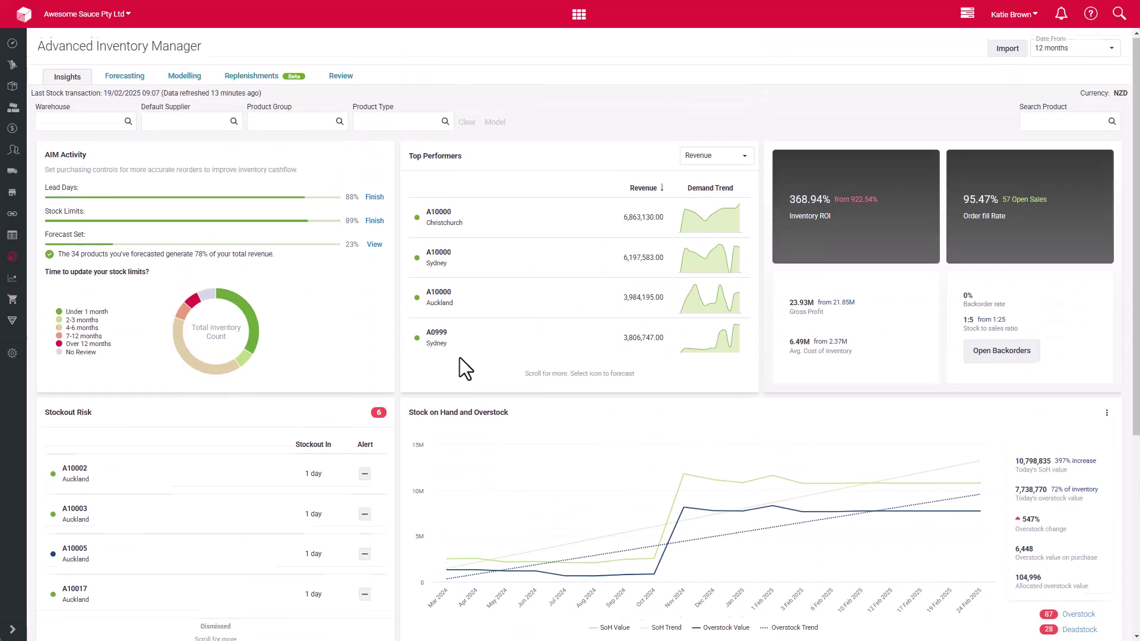
left_click(347, 79)
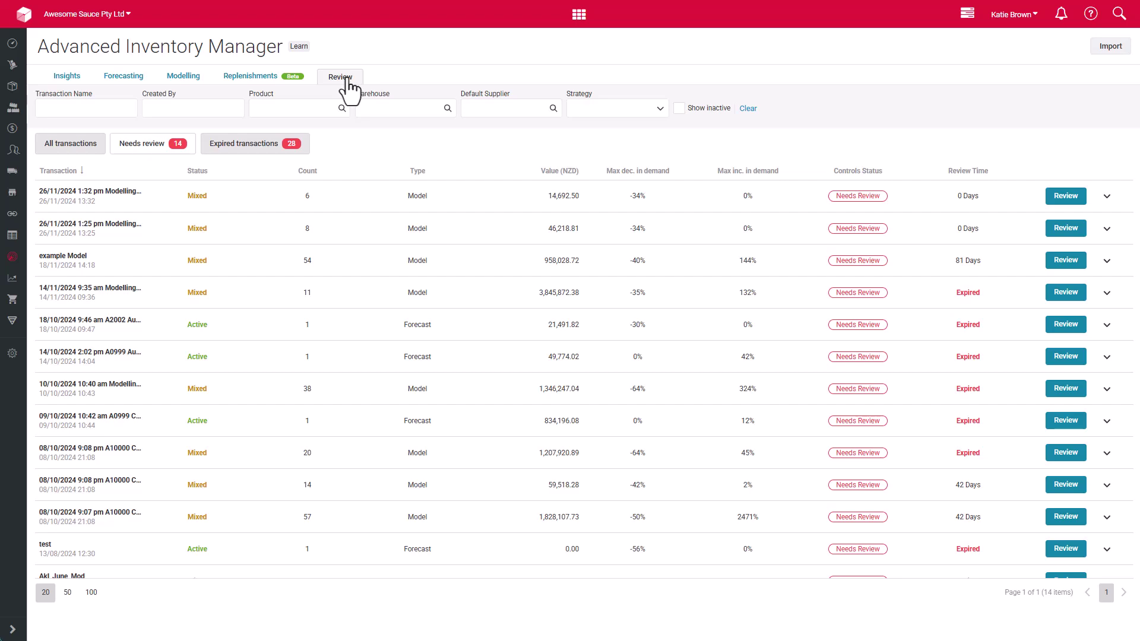
left_click(349, 89)
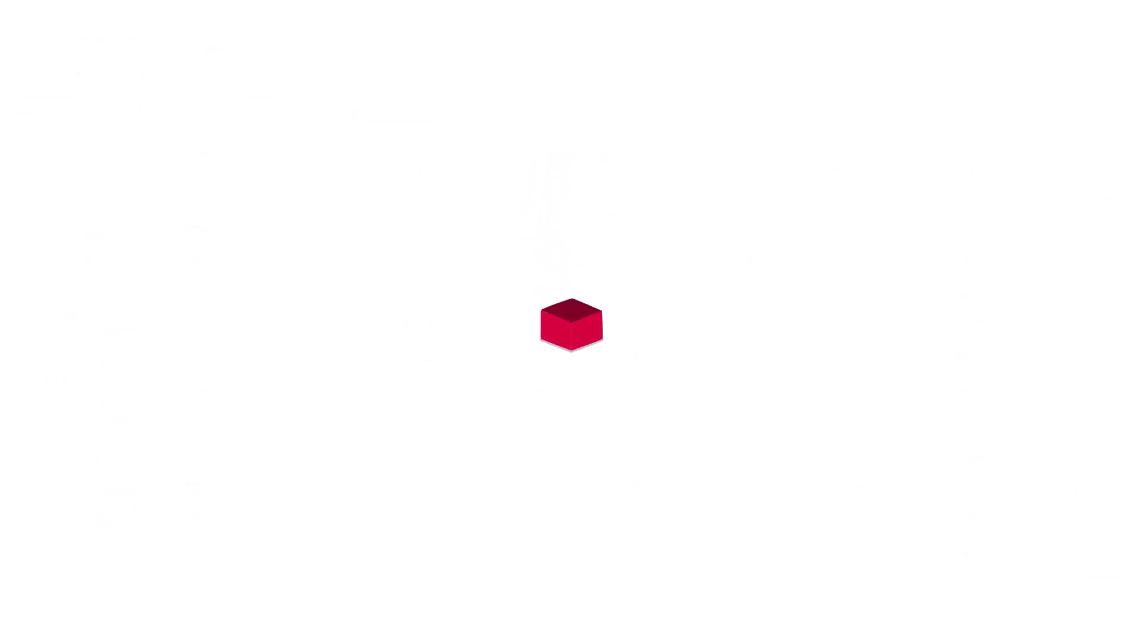